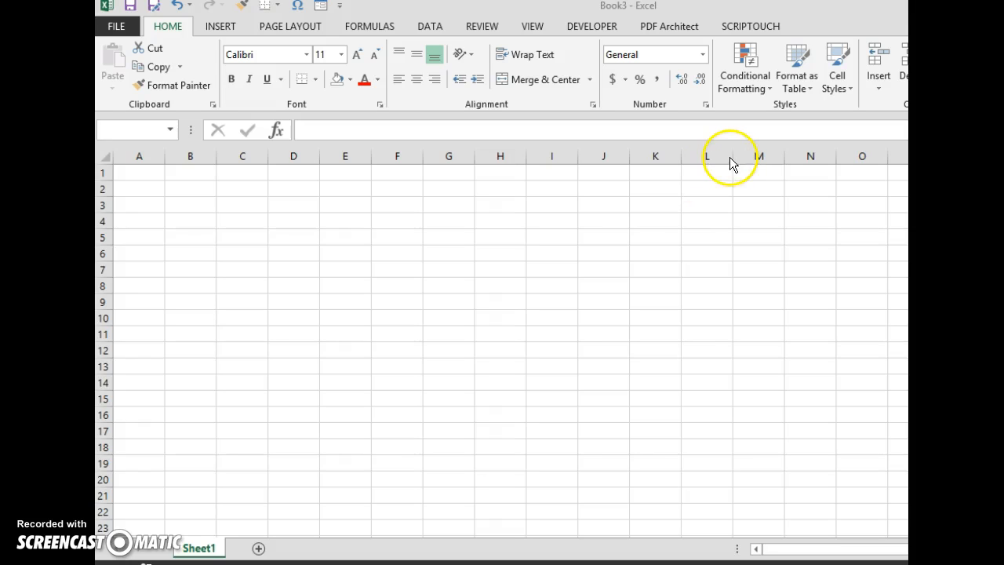
# Open the ScripTouch signature capture window and shift it across the sheet.
pyautogui.click(749, 28)
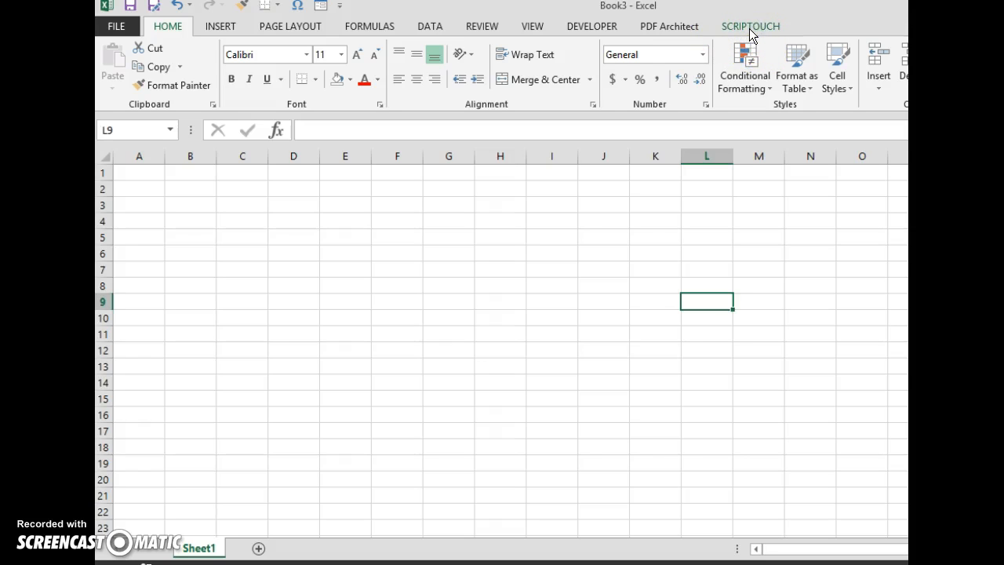
pyautogui.click(750, 28)
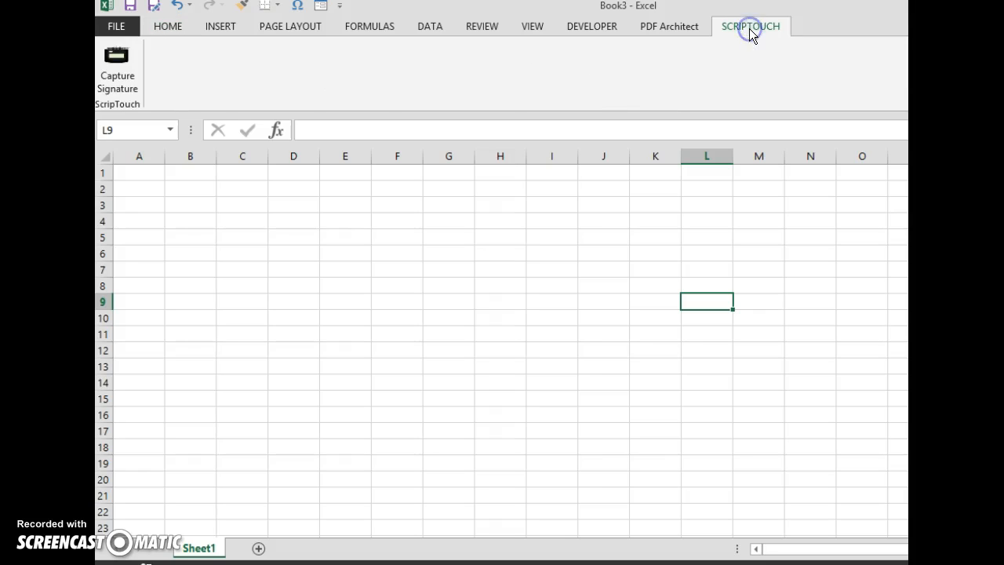
pyautogui.click(121, 66)
pyautogui.click(294, 241)
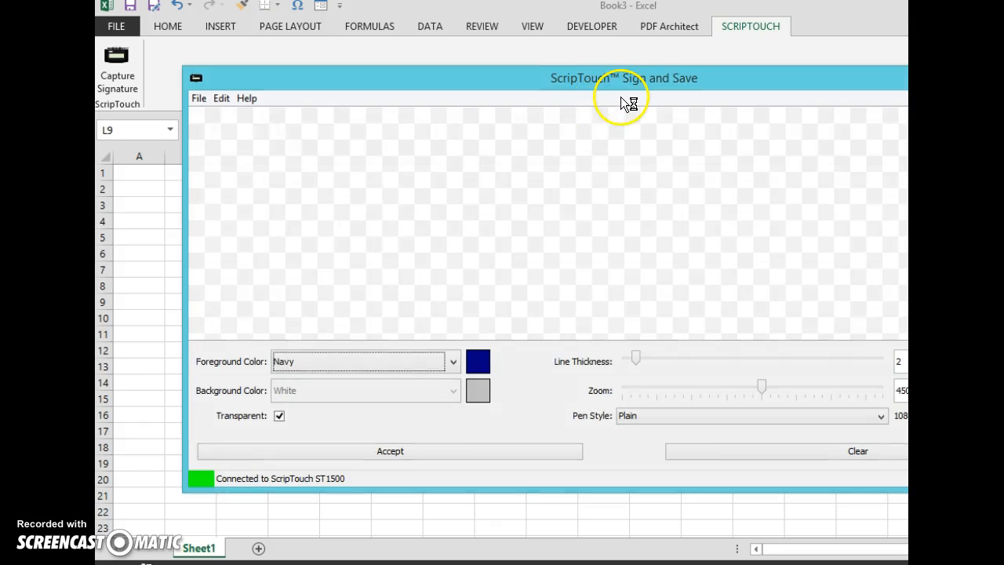
pyautogui.moveTo(665, 66); pyautogui.dragTo(588, 63)
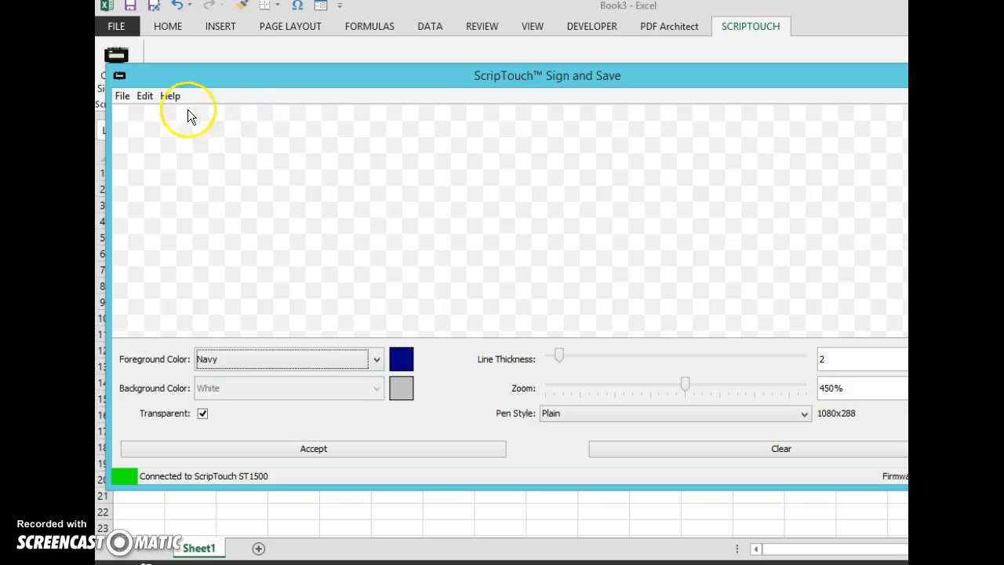
pyautogui.click(122, 95)
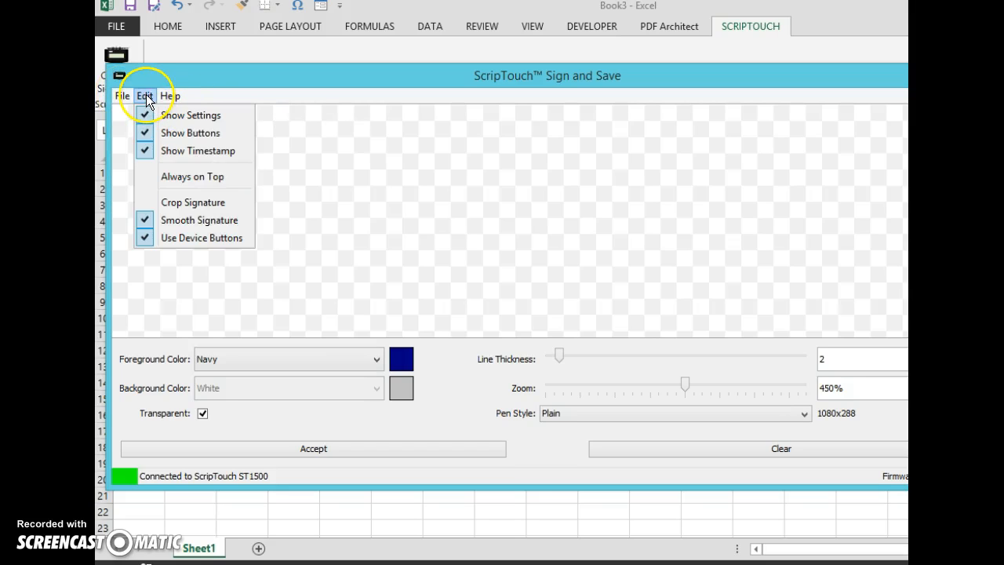
pyautogui.click(166, 95)
pyautogui.click(147, 95)
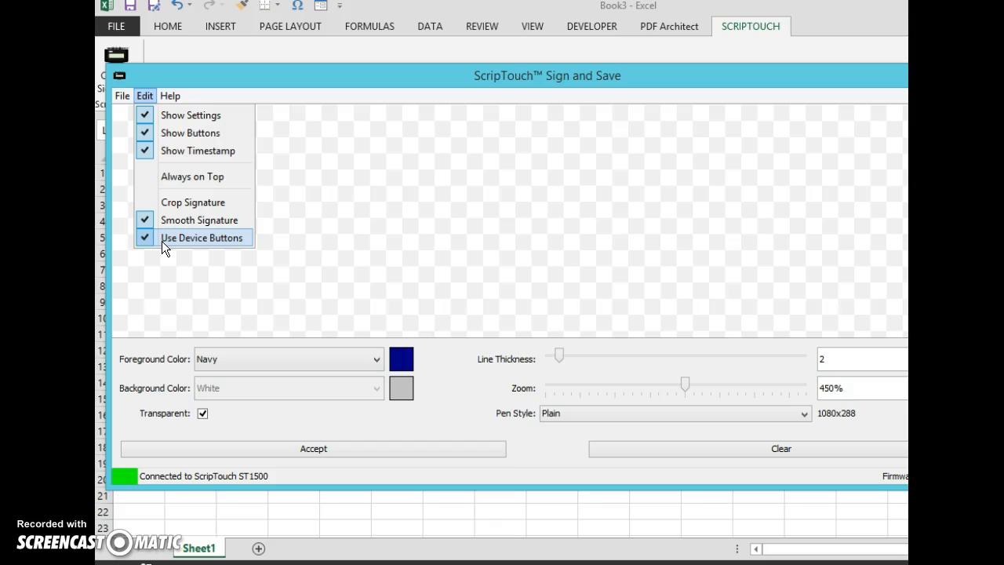
pyautogui.click(385, 258)
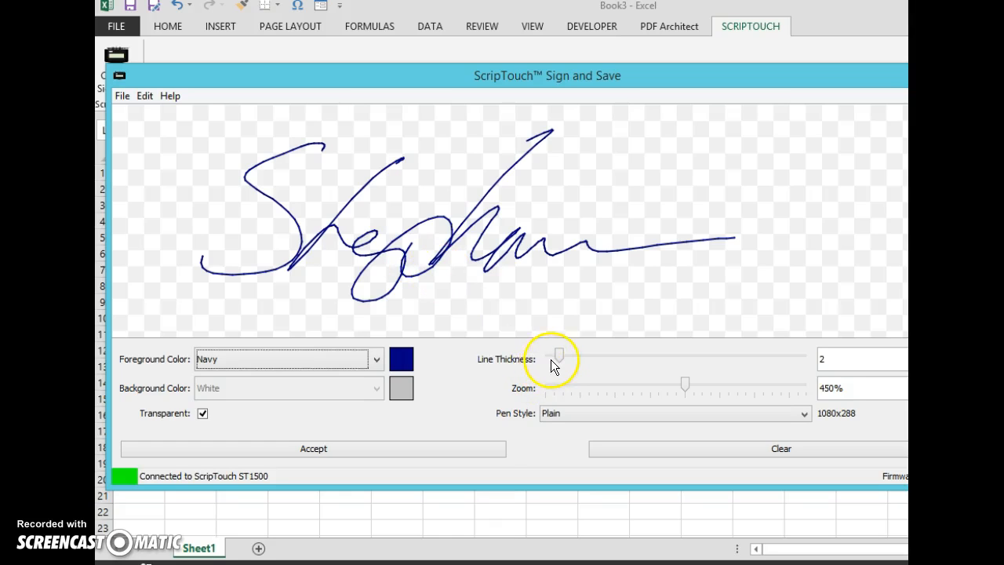
# Set the captured signature's zoom to 100% and its line thickness to 1.
pyautogui.moveTo(559, 360); pyautogui.dragTo(563, 362)
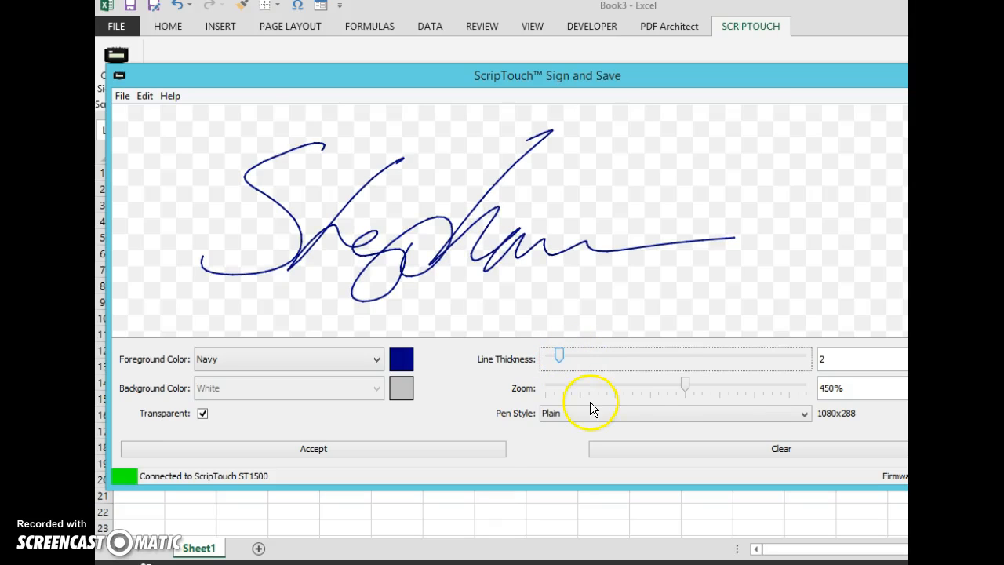
pyautogui.moveTo(686, 386); pyautogui.dragTo(610, 386)
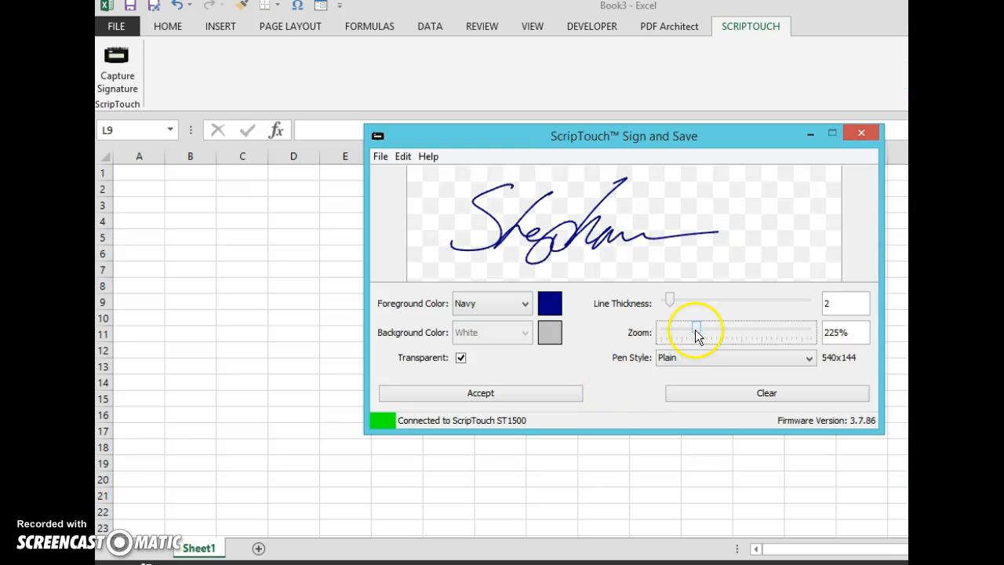
pyautogui.moveTo(697, 332); pyautogui.dragTo(736, 337)
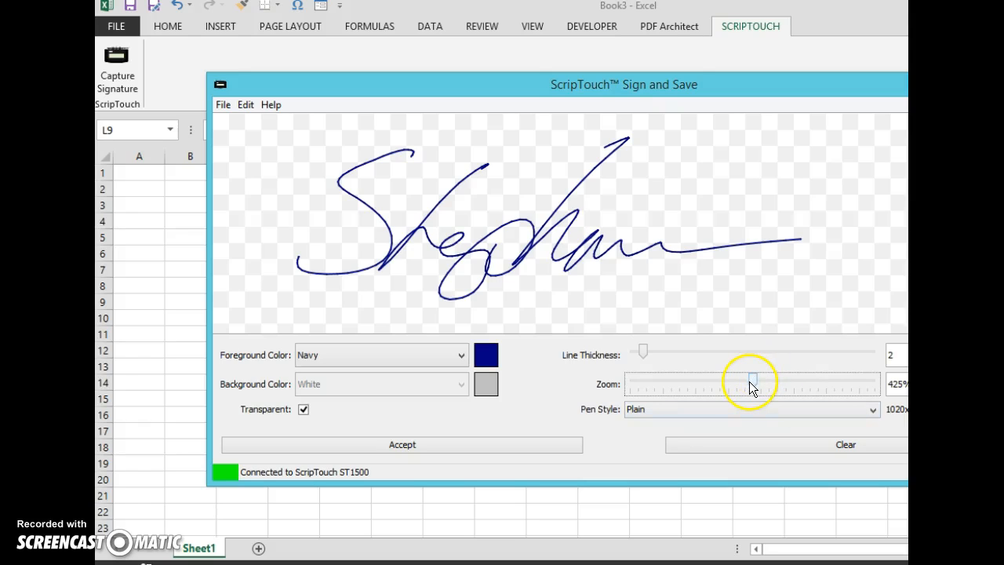
pyautogui.moveTo(753, 385); pyautogui.dragTo(646, 390)
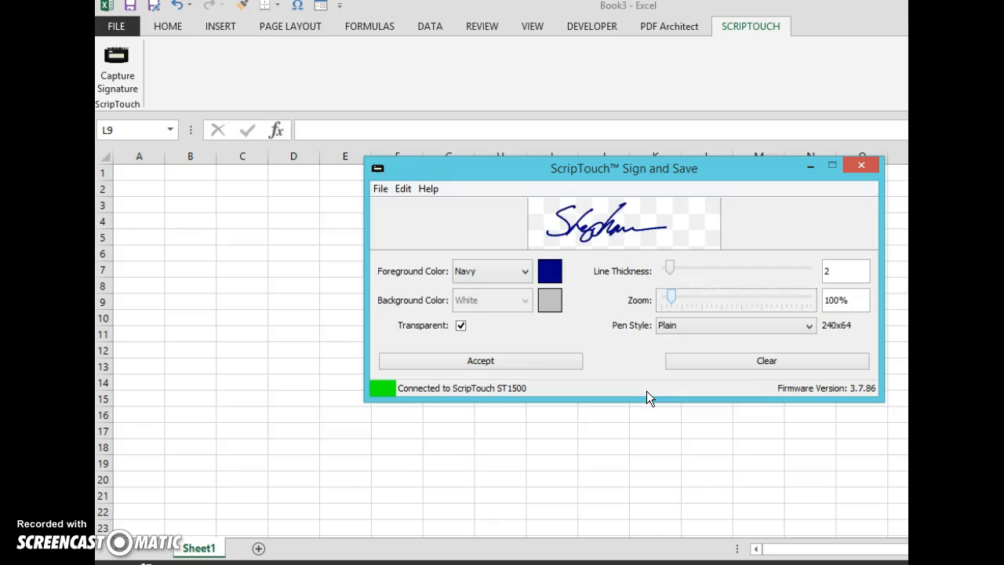
pyautogui.click(676, 271)
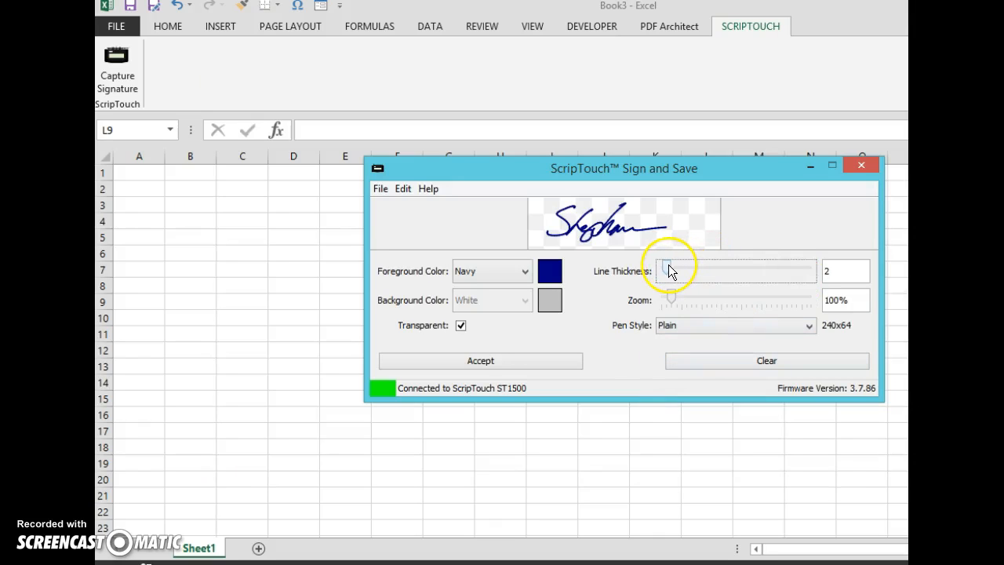
pyautogui.moveTo(670, 265); pyautogui.dragTo(666, 265)
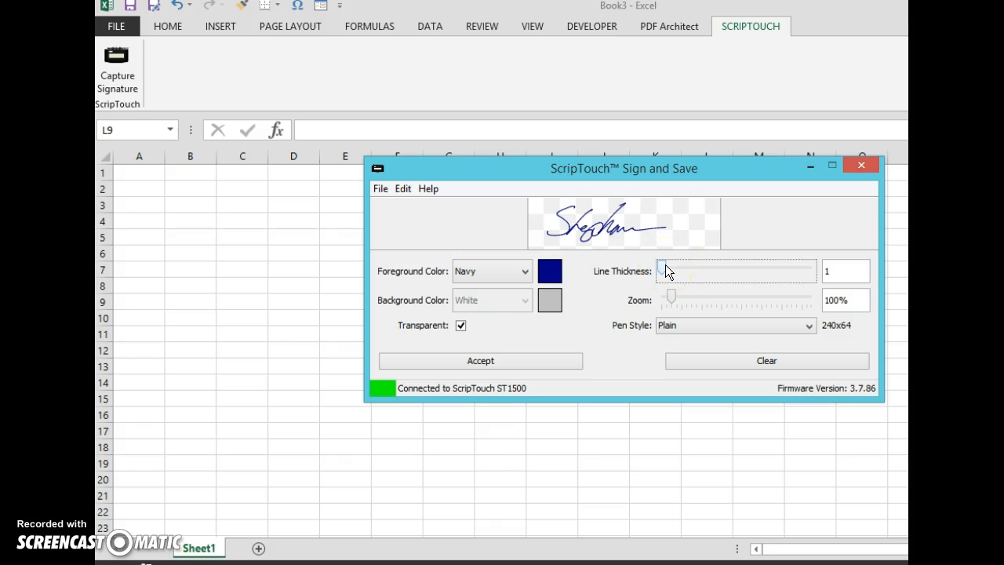
# Choose Navy as the signature's foreground color and accept the signature to insert it at cell L9.
pyautogui.click(523, 274)
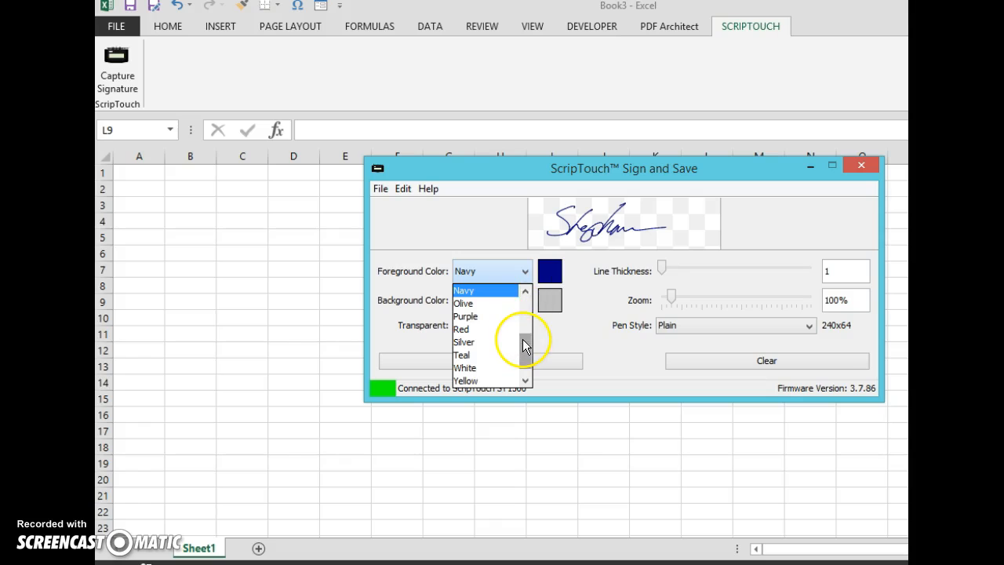
pyautogui.moveTo(522, 339)
pyautogui.mouseDown()
pyautogui.moveTo(524, 357)
pyautogui.moveTo(524, 310)
pyautogui.moveTo(522, 330)
pyautogui.mouseUp()
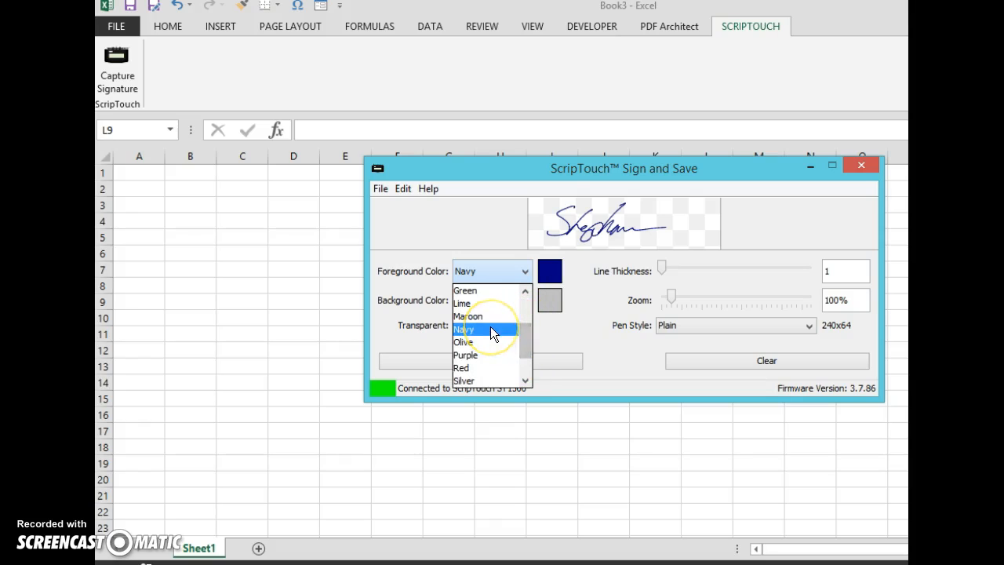
pyautogui.click(490, 329)
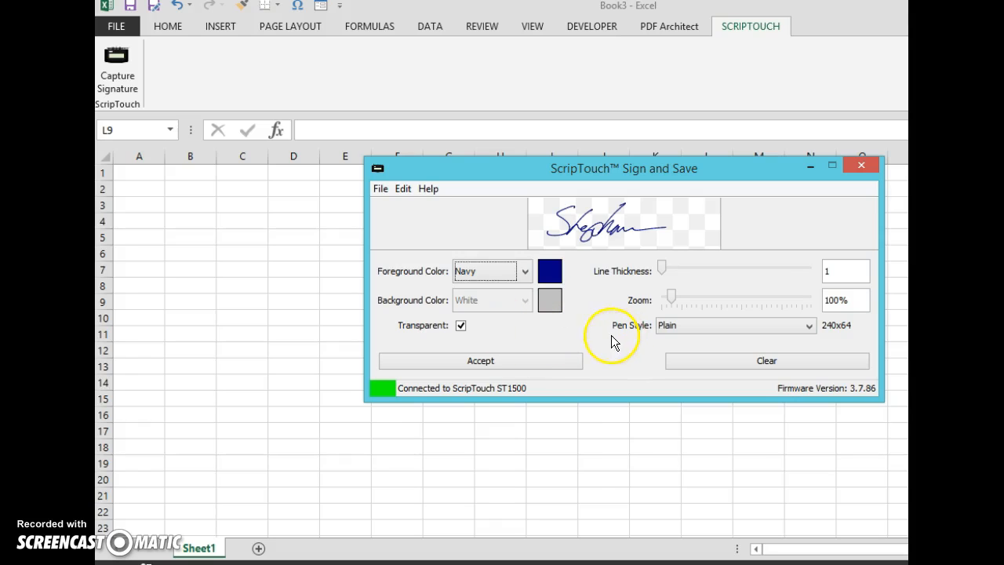
pyautogui.click(540, 359)
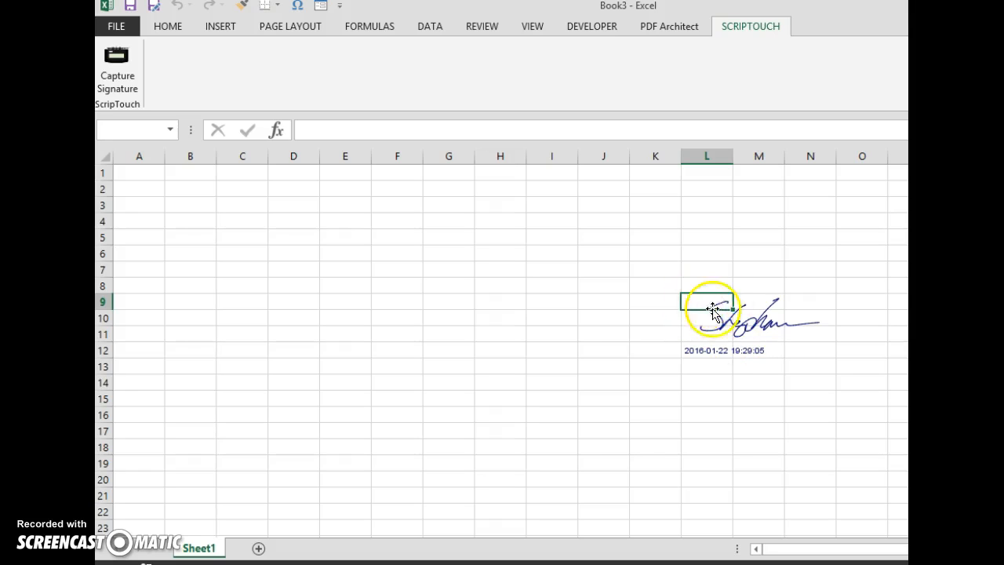
# Delete the inserted signature picture from the sheet.
pyautogui.click(742, 335)
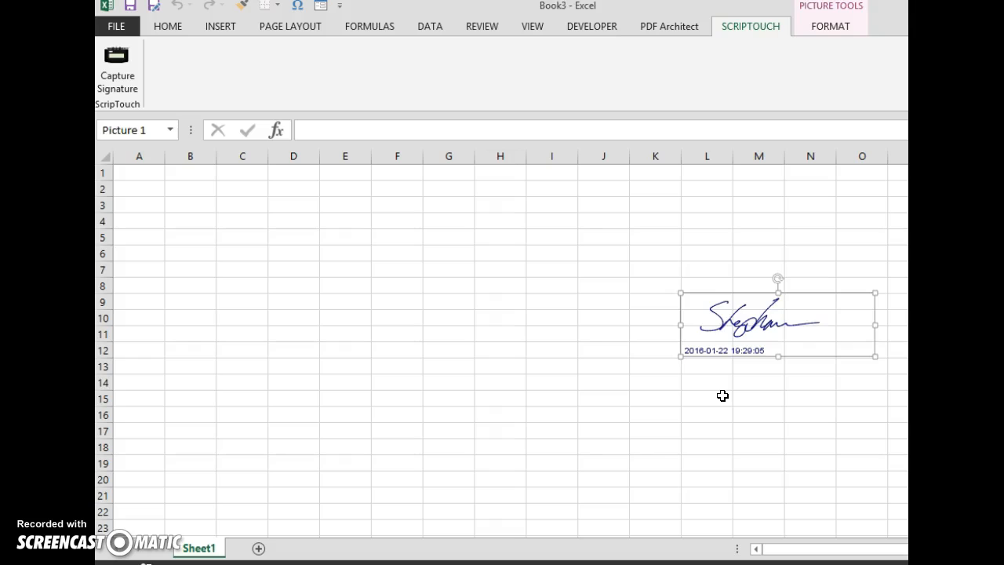
pyautogui.press('Delete')
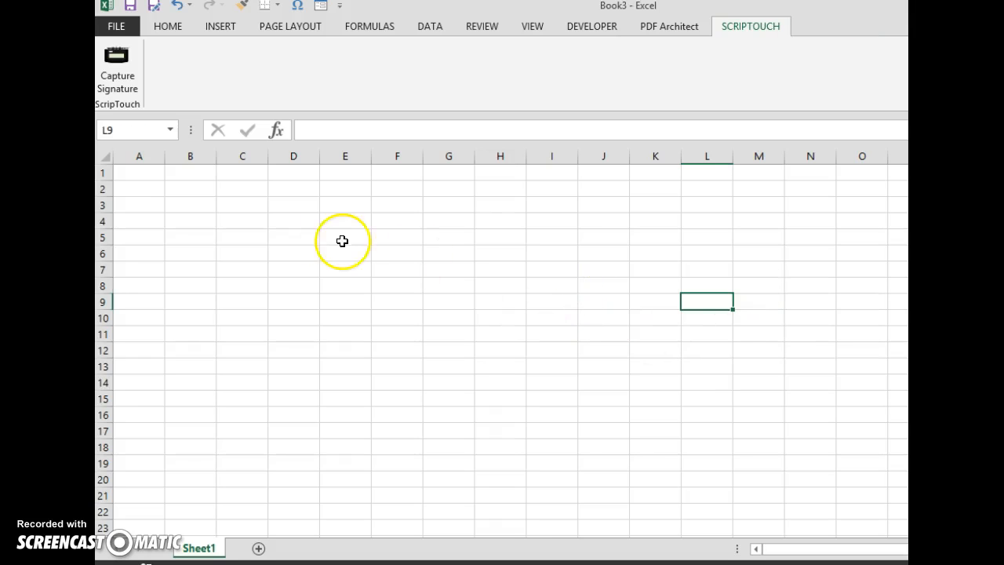
# Enter the headers "Name" in cell A1 and "Signature" in cell B1.
pyautogui.click(147, 178)
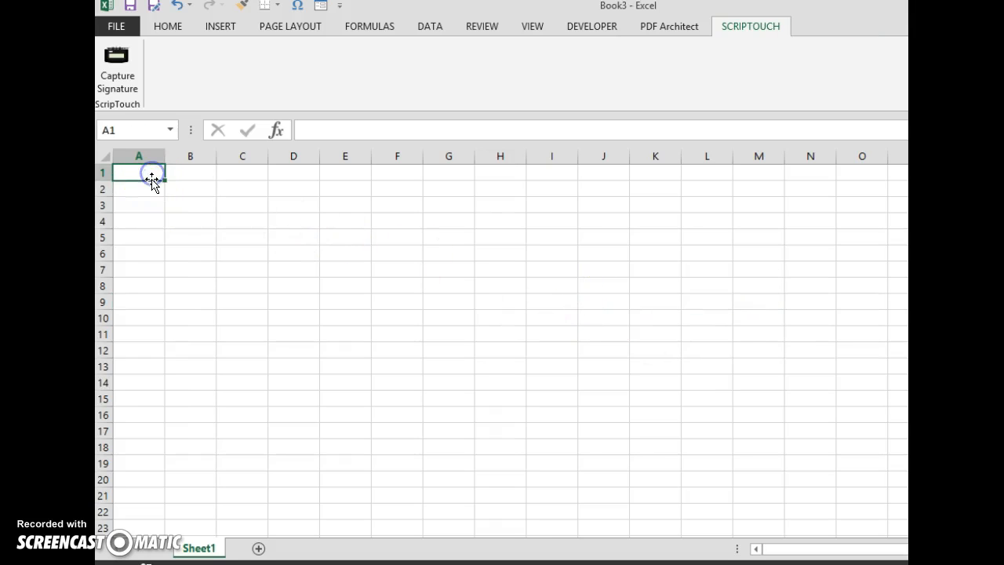
pyautogui.write('Name')
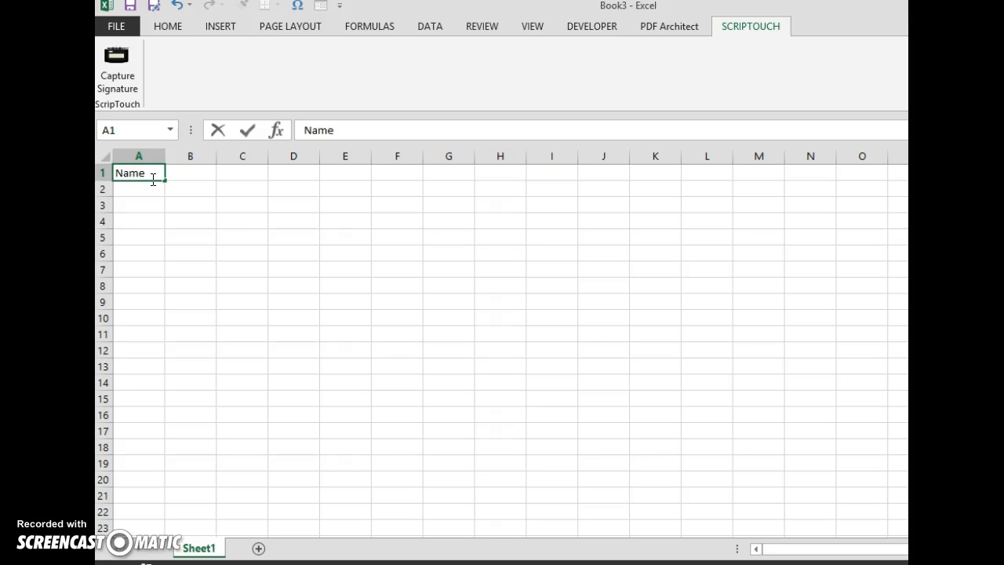
pyautogui.press('Tab')
pyautogui.write('Sign')
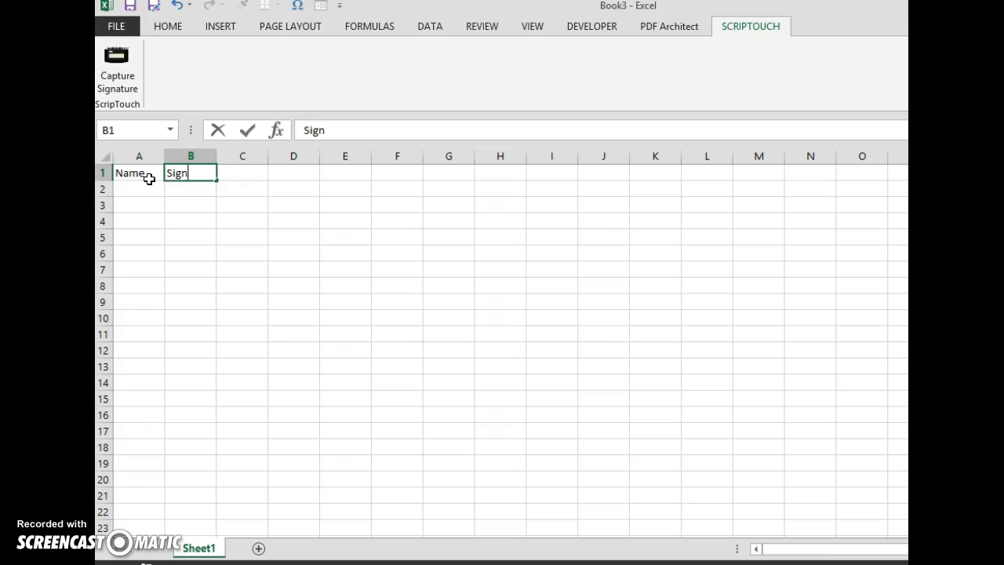
pyautogui.write('ature')
pyautogui.press('Return')
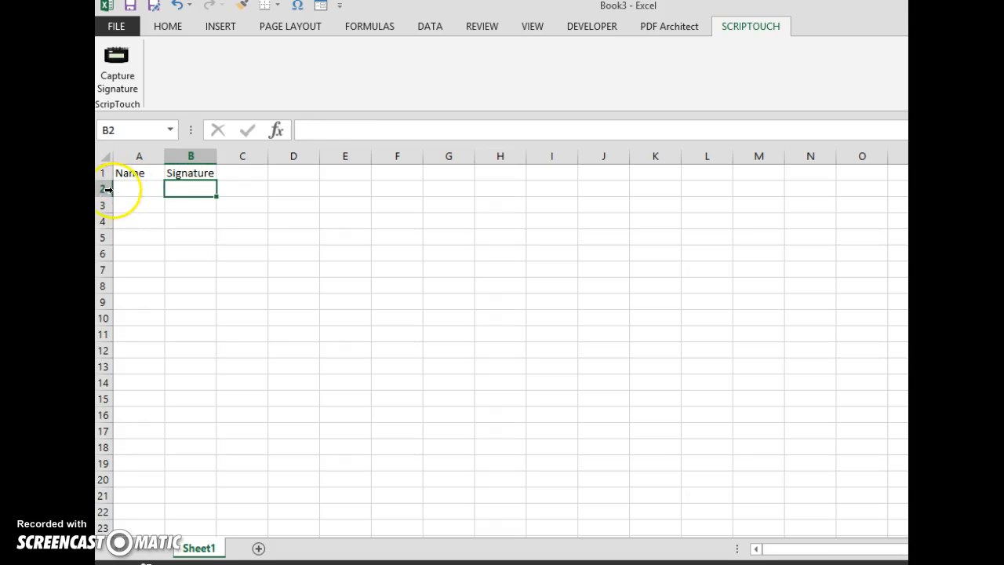
# Set the row height of rows 2 to 22 to 62.
pyautogui.moveTo(103, 190); pyautogui.dragTo(104, 511)
pyautogui.rightClick(106, 511)
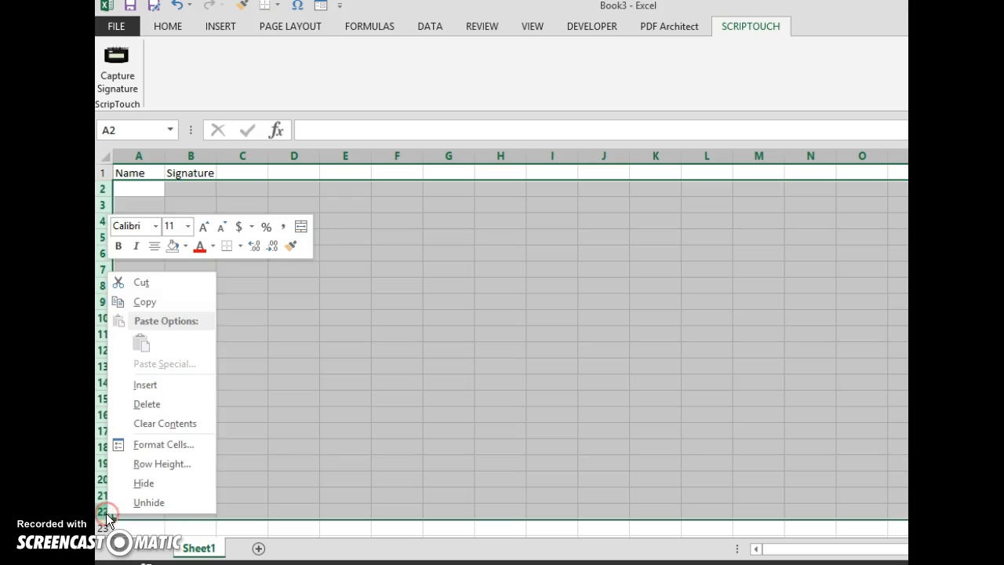
pyautogui.click(171, 462)
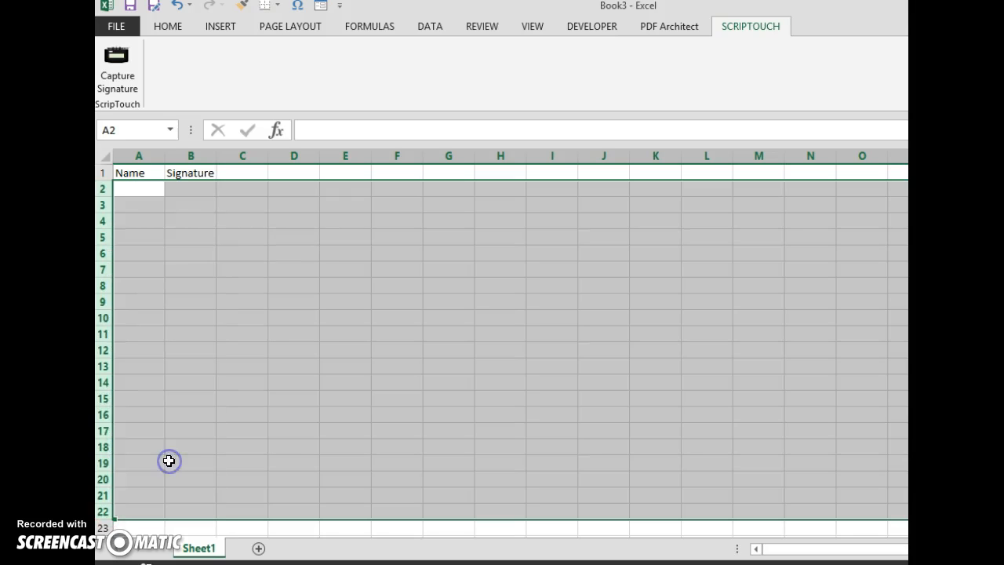
pyautogui.write('62')
pyautogui.click(155, 475)
pyautogui.click(152, 471)
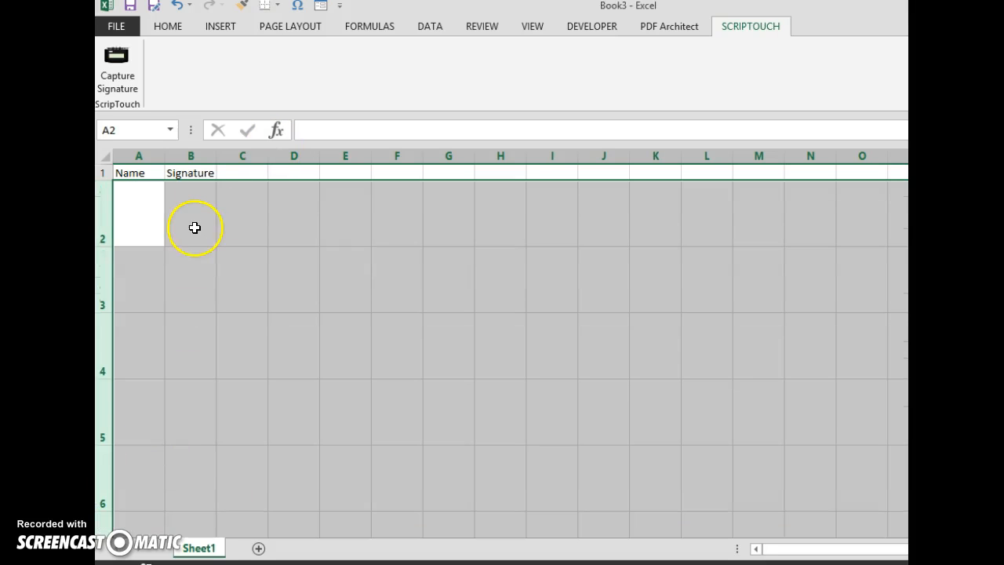
# Widen column B to about six times and column A to about three times the default column width.
pyautogui.click(194, 227)
pyautogui.moveTo(218, 156); pyautogui.dragTo(480, 208)
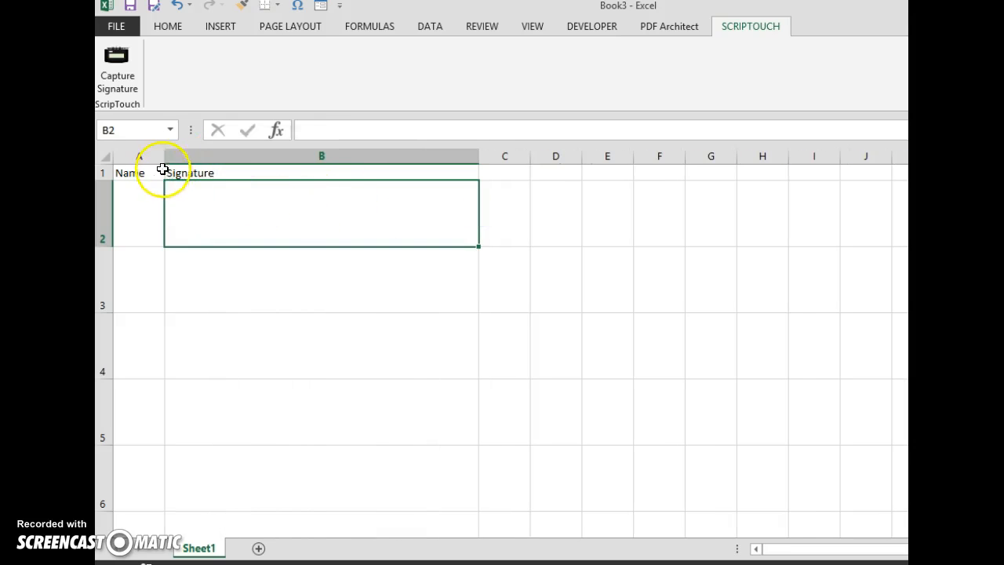
pyautogui.moveTo(165, 156); pyautogui.dragTo(260, 171)
pyautogui.click(196, 208)
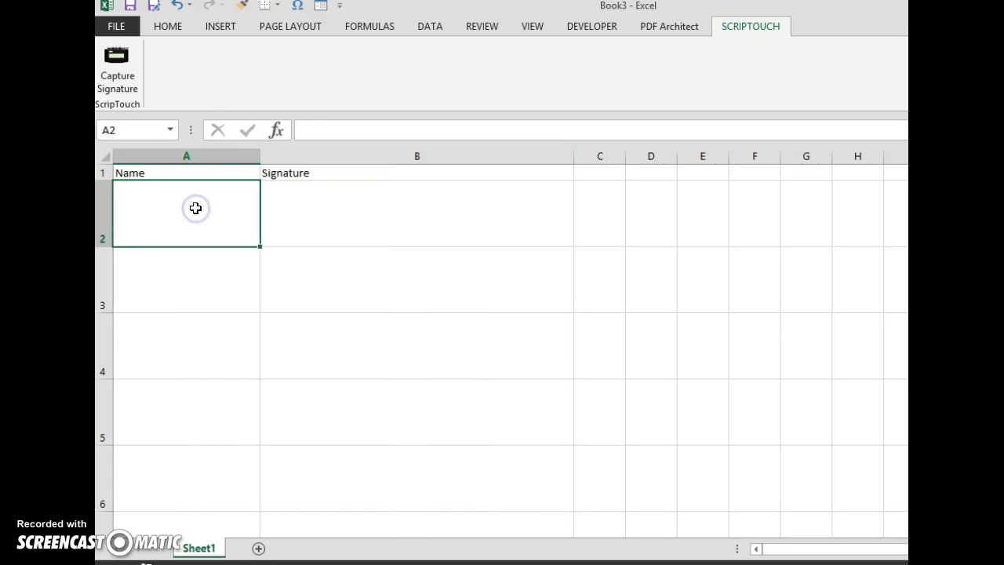
# Center the contents of column A horizontally and align them to the middle vertically.
pyautogui.click(185, 156)
pyautogui.click(170, 29)
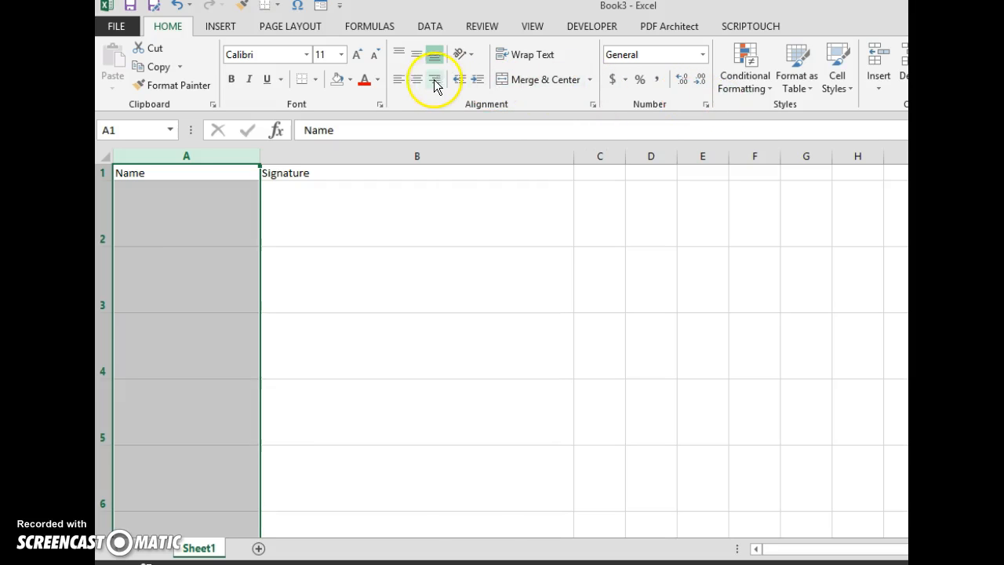
pyautogui.click(416, 81)
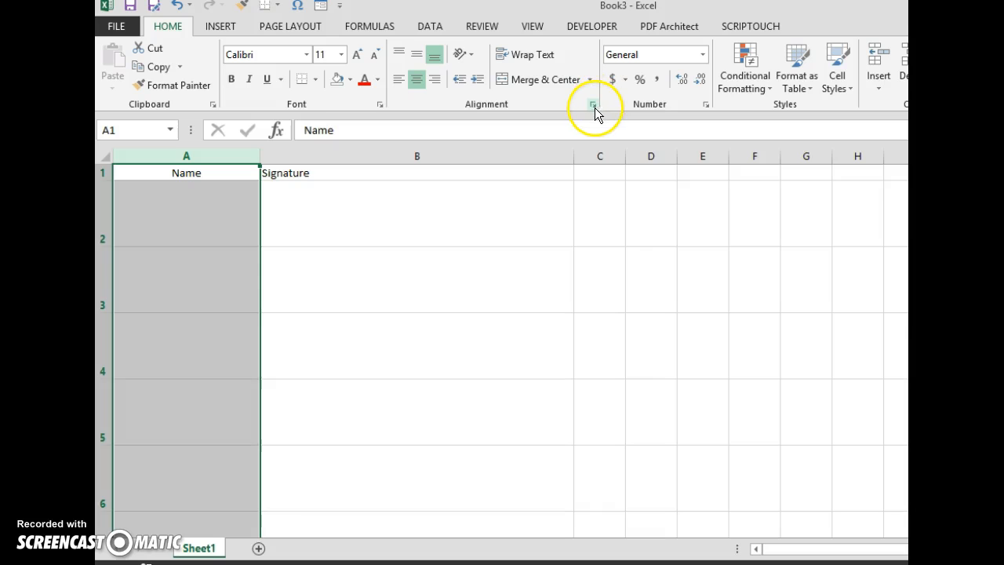
pyautogui.click(417, 56)
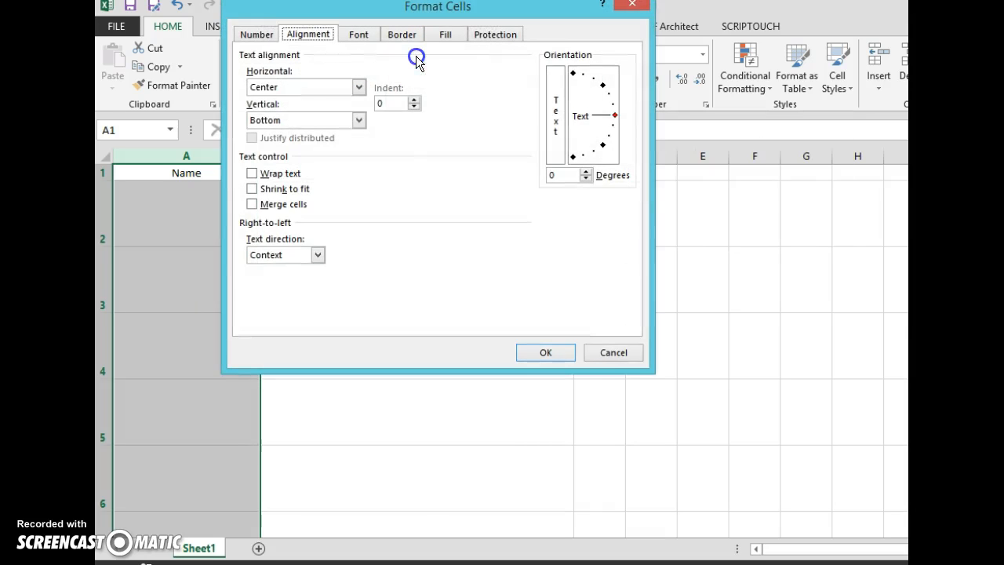
pyautogui.click(613, 360)
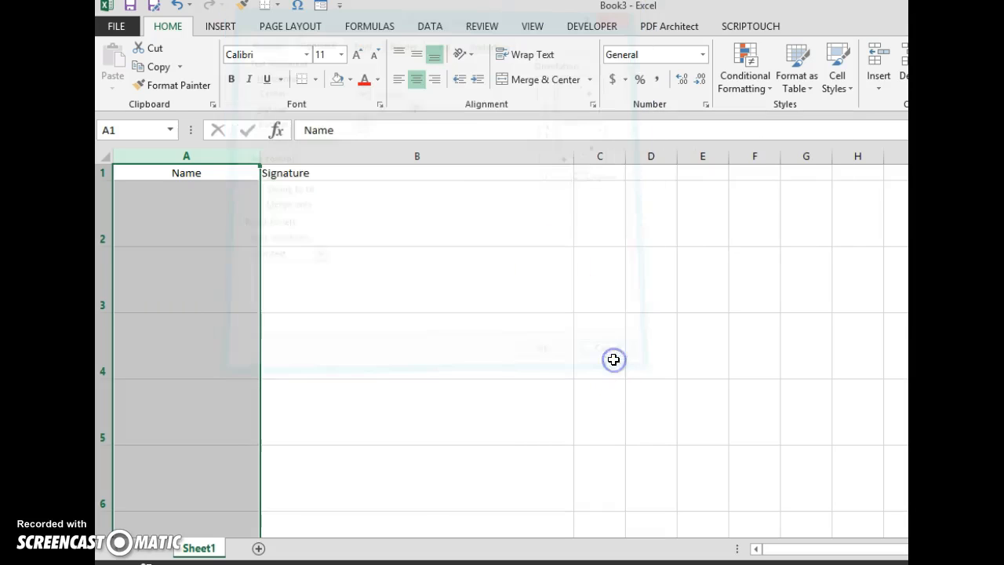
pyautogui.click(416, 55)
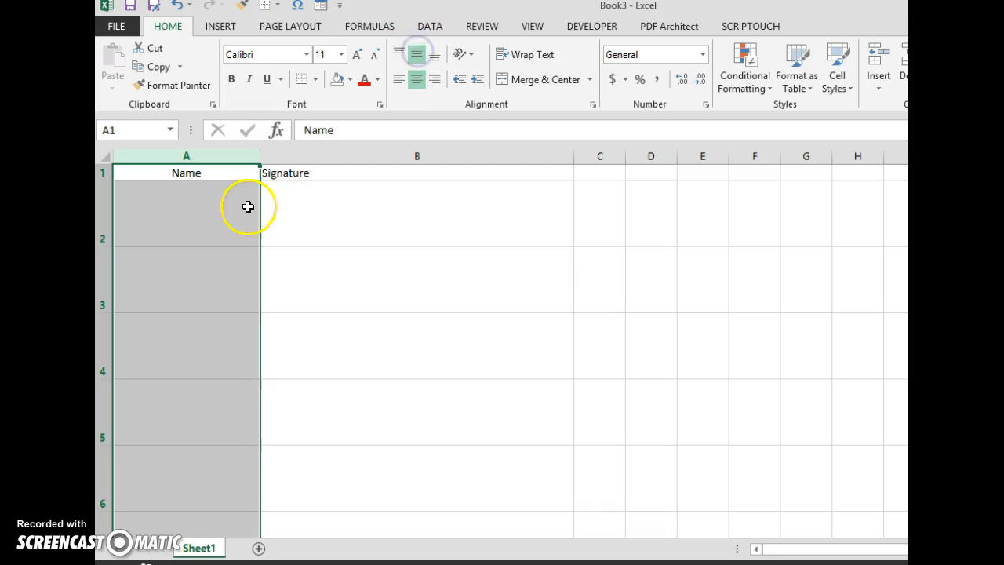
# Enter the first signer's full name in cell A2 of the Name column.
pyautogui.click(202, 208)
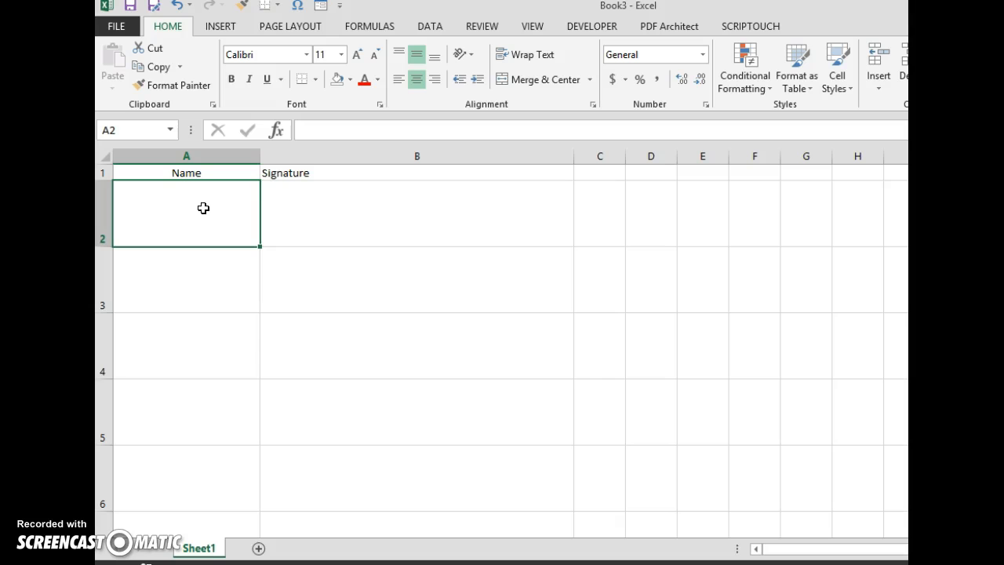
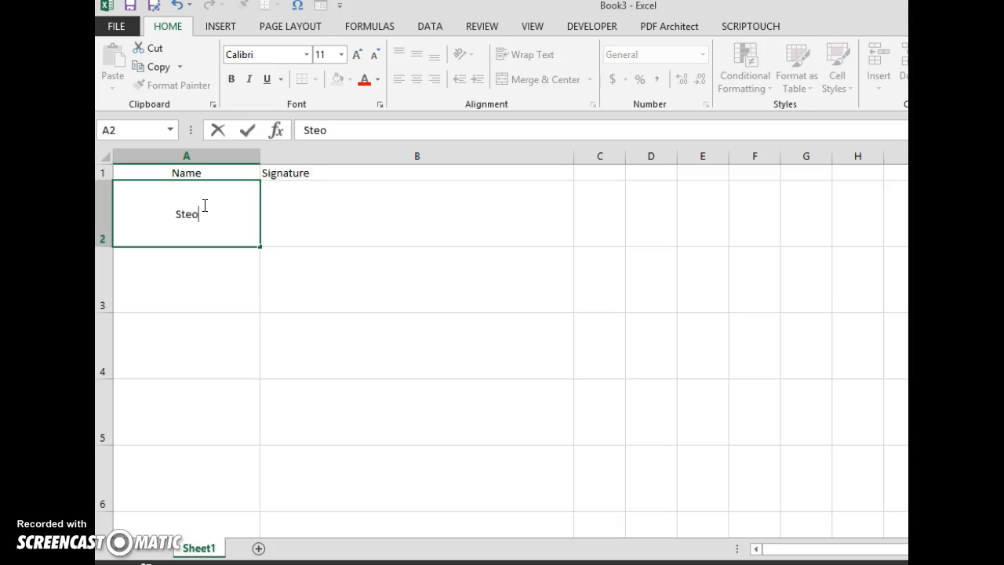
# Start a ScripTouch signature capture for cell B2 and sign for the first signer.
pyautogui.click(327, 209)
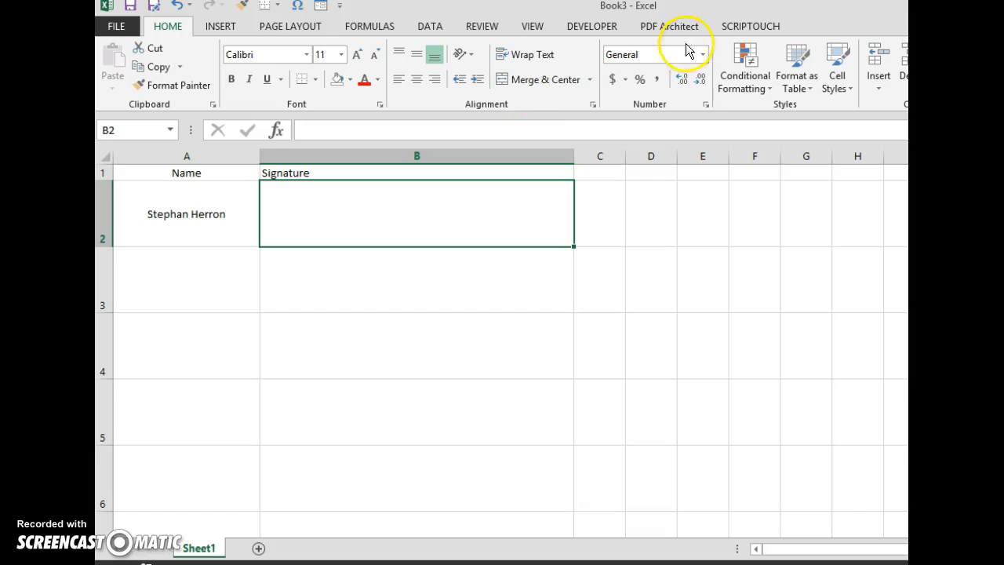
pyautogui.click(741, 29)
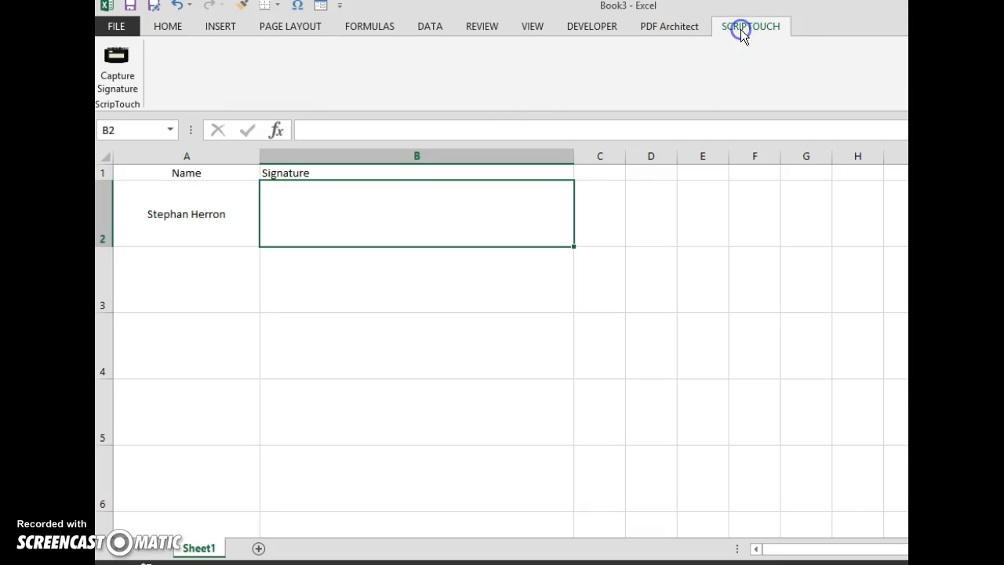
pyautogui.click(119, 70)
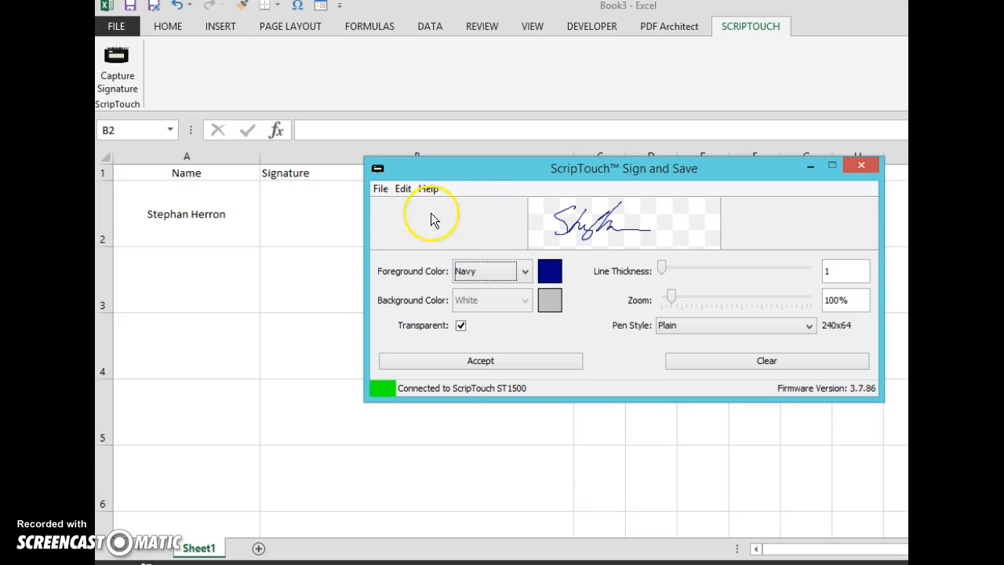
# Hide the settings and buttons in the ScripTouch Sign and Save window and insert the captured signature in cell B2.
pyautogui.click(378, 191)
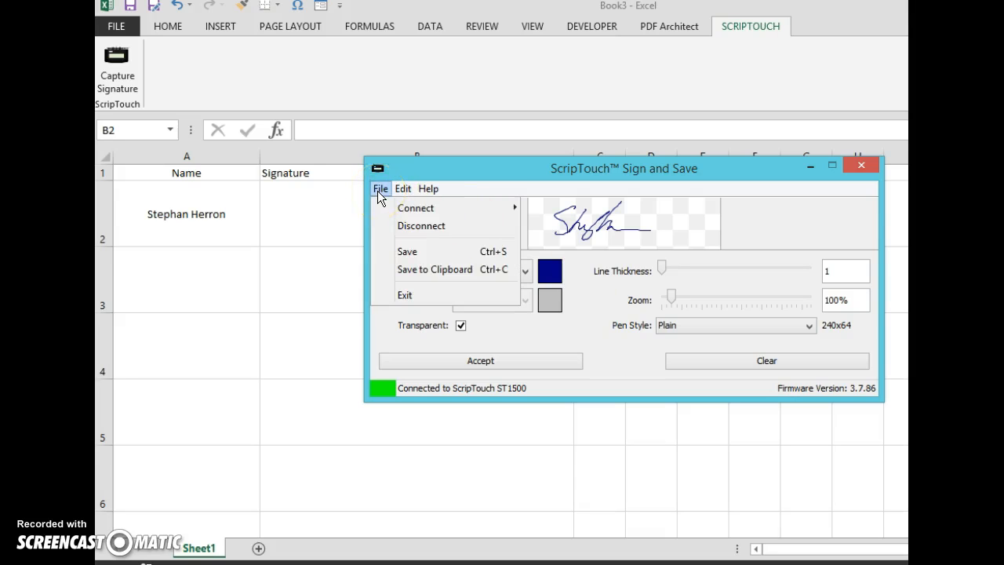
pyautogui.moveTo(397, 193)
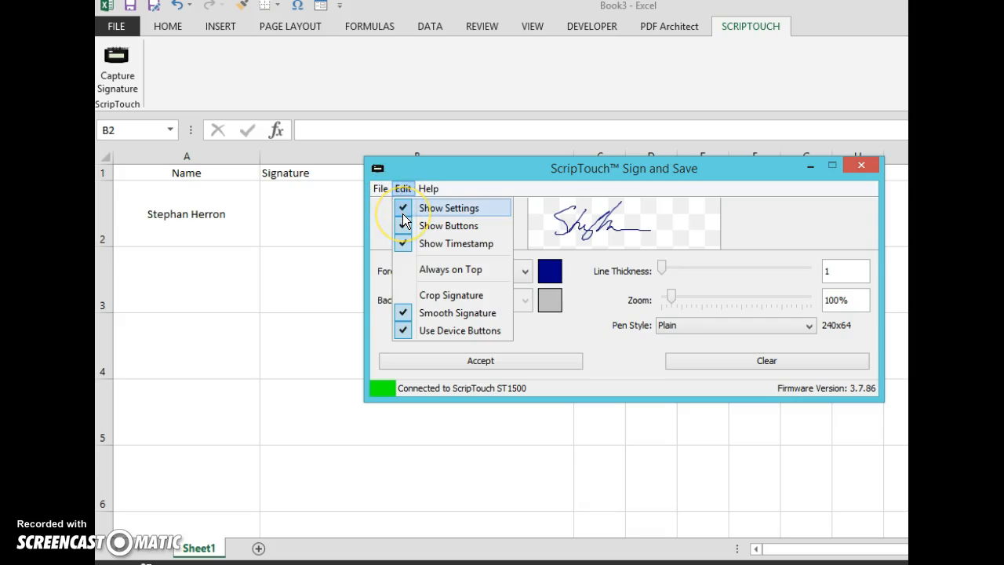
pyautogui.click(403, 213)
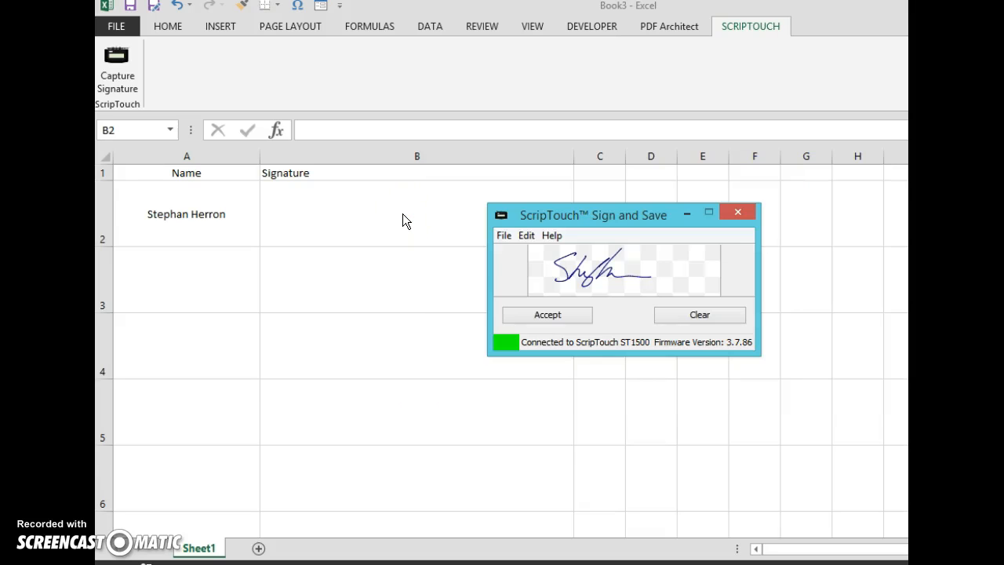
pyautogui.click(523, 237)
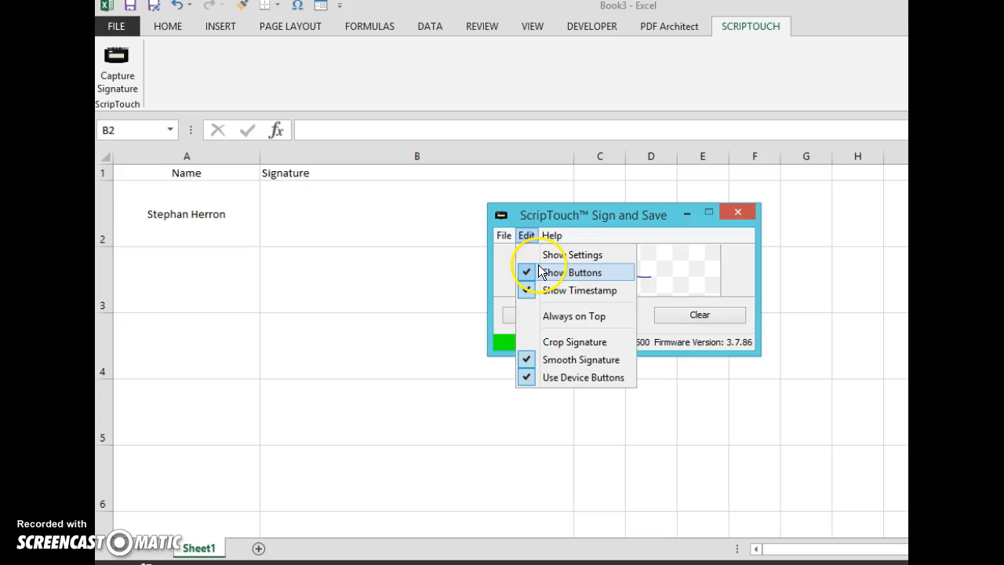
pyautogui.click(538, 273)
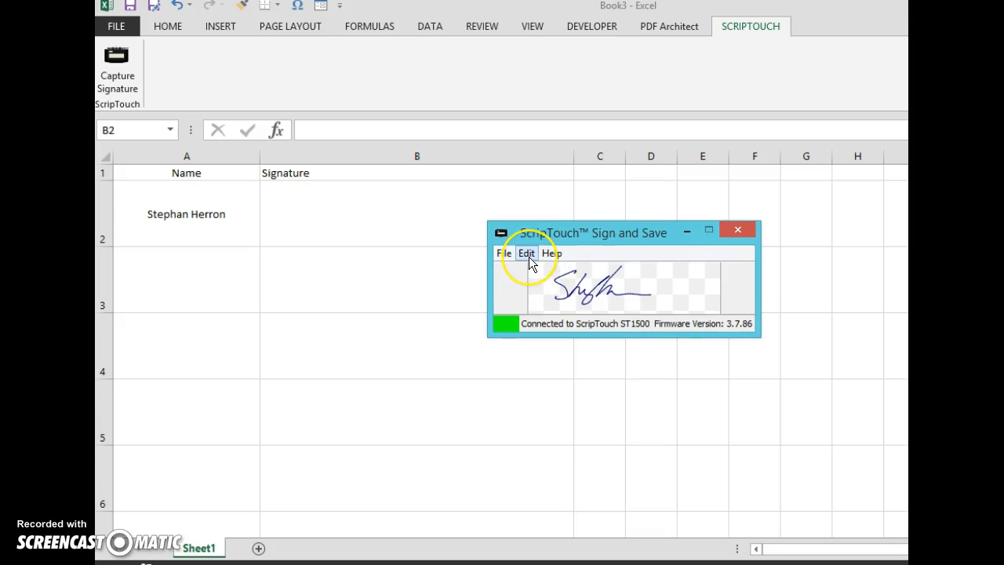
pyautogui.click(527, 253)
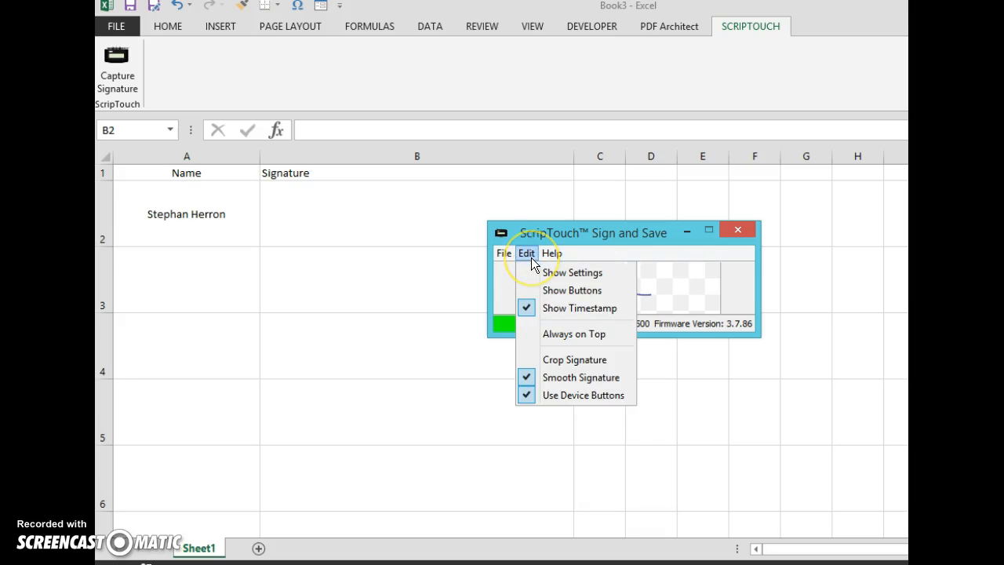
pyautogui.click(570, 233)
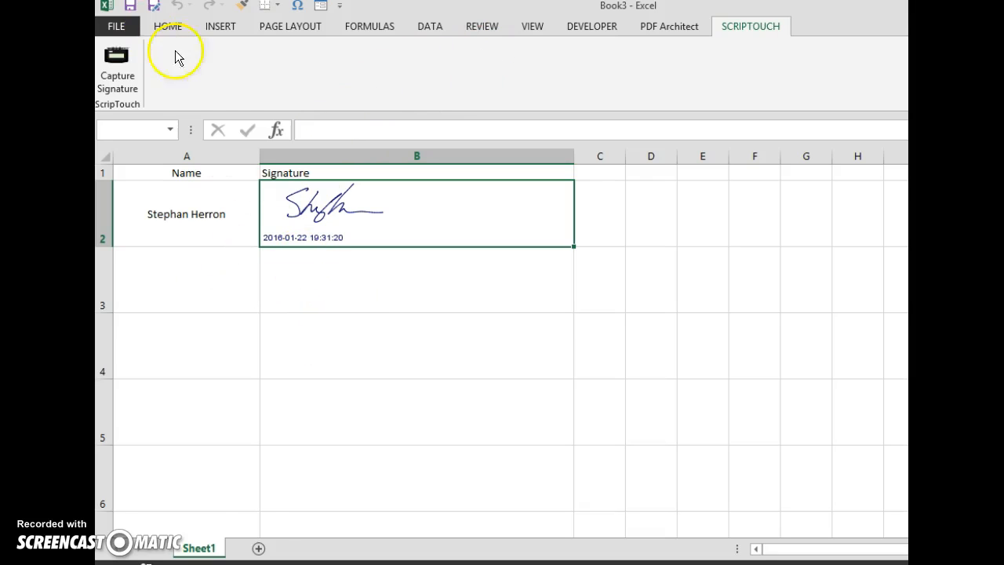
# Enter the second signer's first name in cell A3 and capture their ScripTouch signature in cell B3.
pyautogui.click(159, 273)
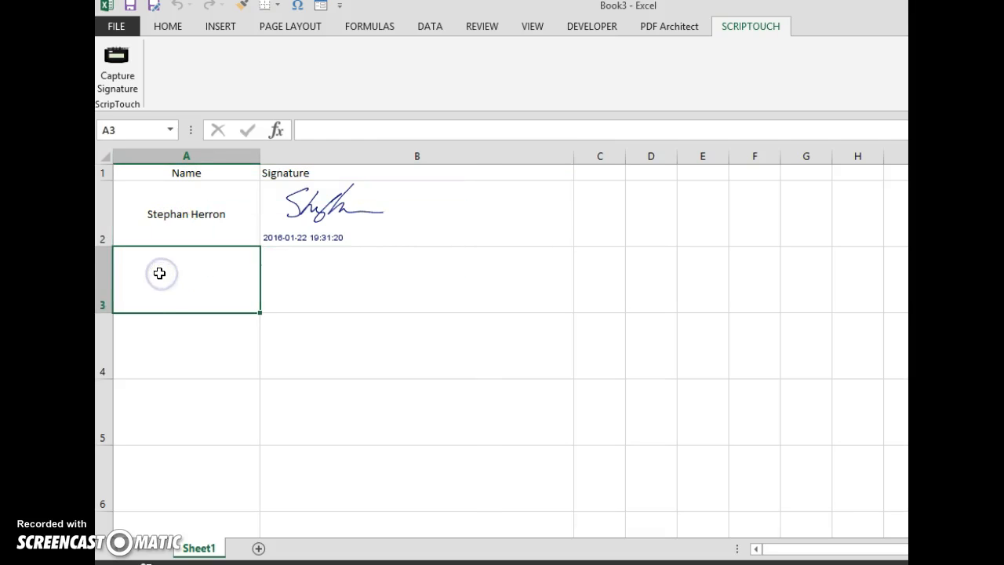
pyautogui.write('Joan')
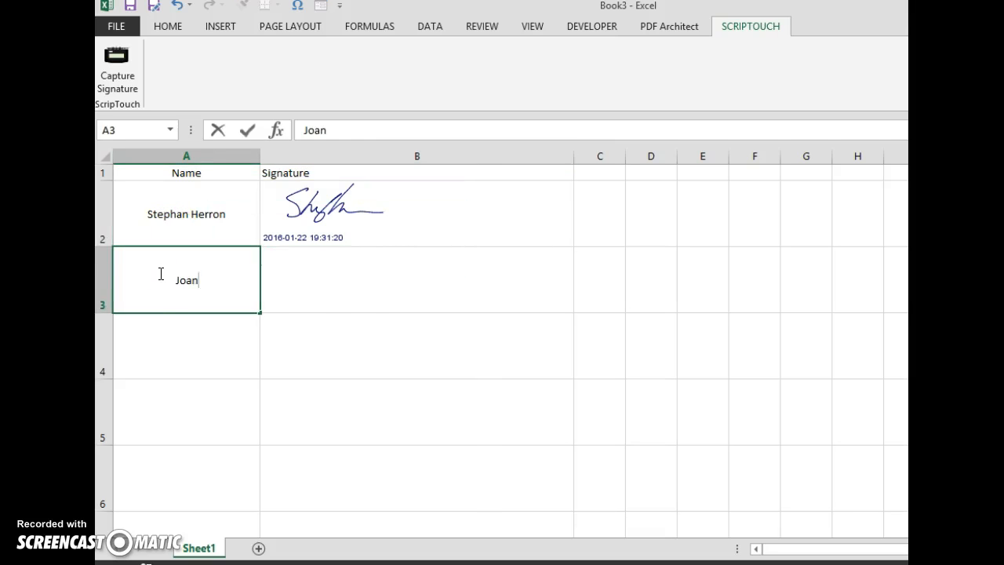
pyautogui.click(356, 288)
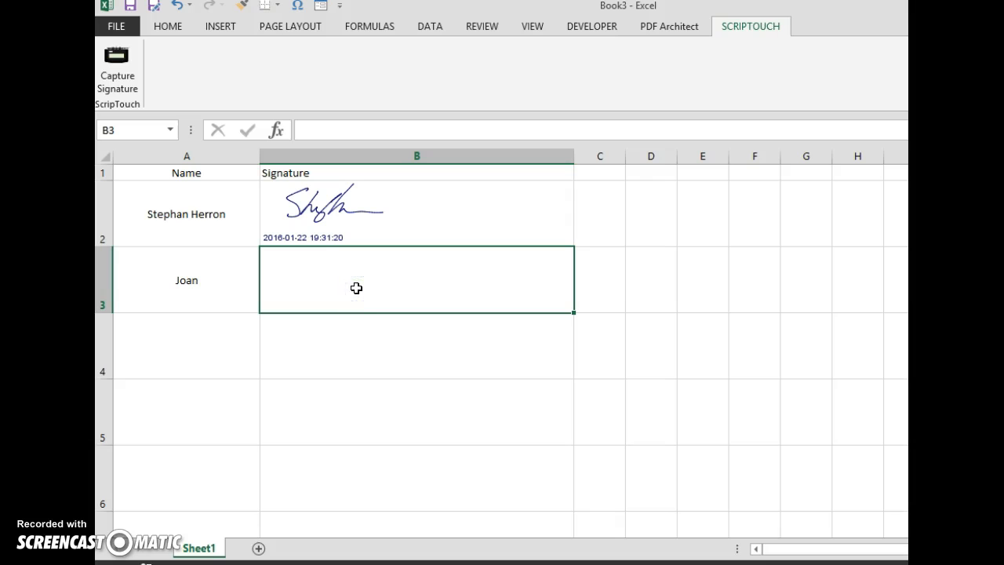
pyautogui.click(119, 80)
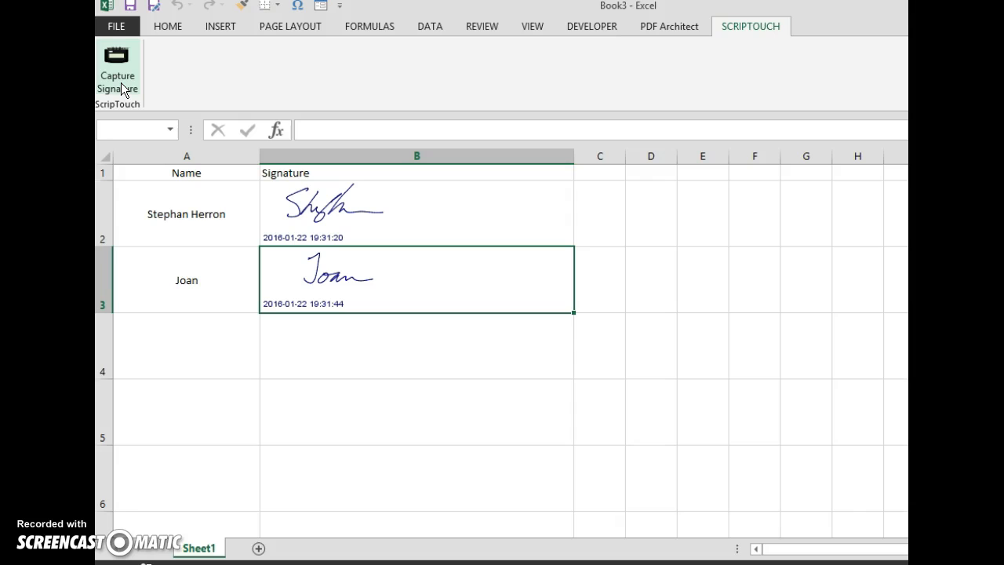
# Enter the third signer's first name in cell A4 and capture their ScripTouch signature in cell B4.
pyautogui.click(151, 338)
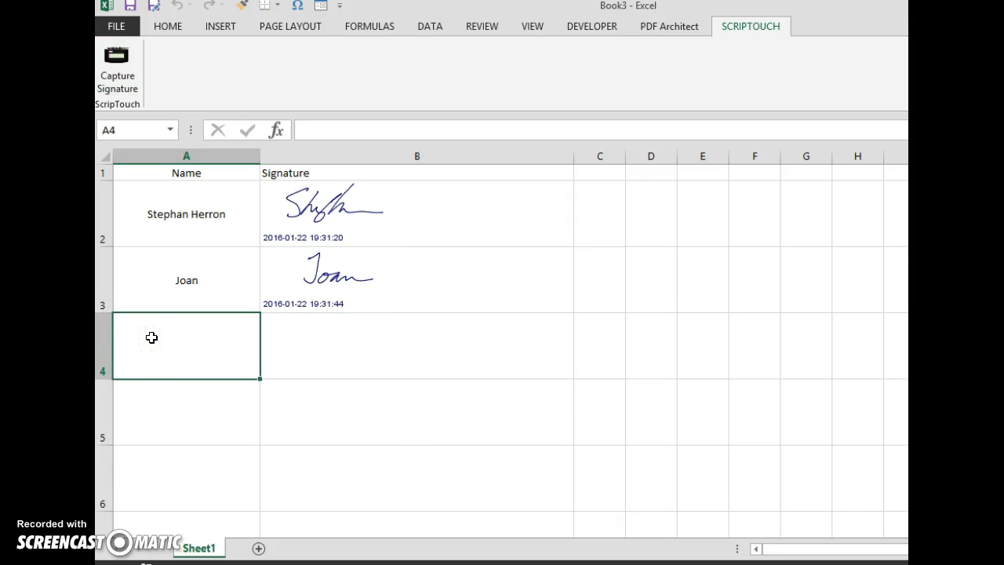
pyautogui.write('John')
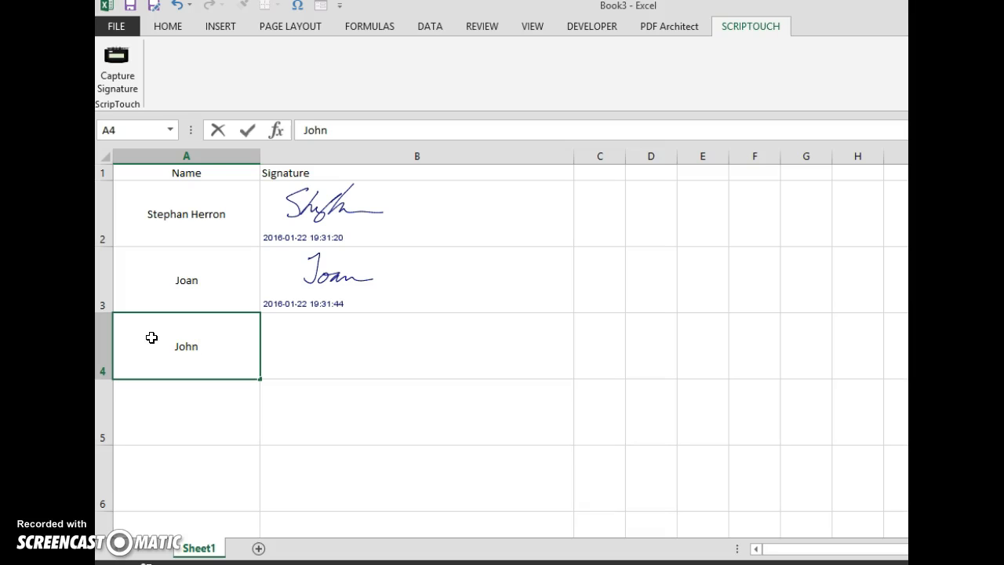
pyautogui.press('Tab')
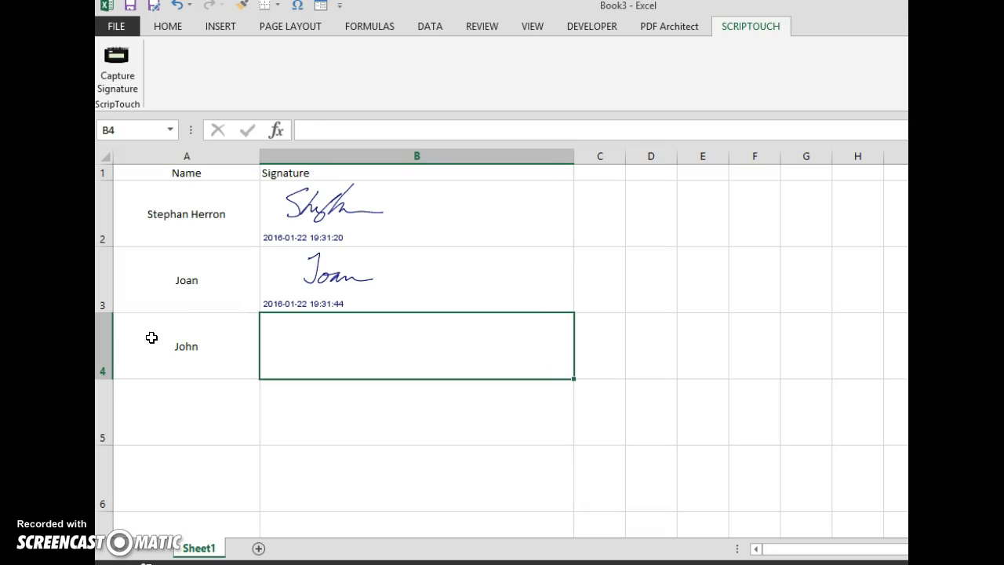
pyautogui.click(124, 90)
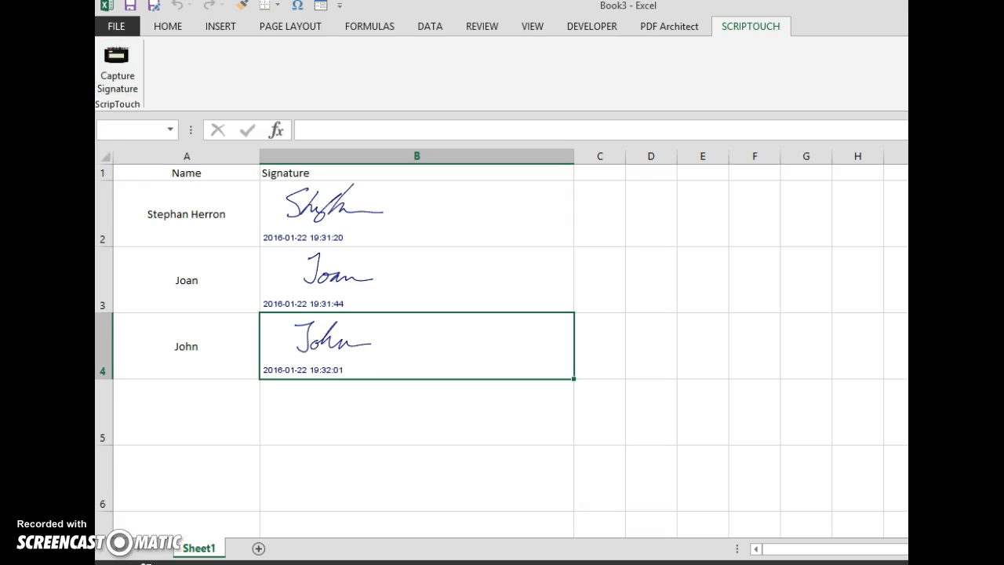
# Start a ScripTouch signature capture for cell B5 in the Signature column.
pyautogui.click(150, 407)
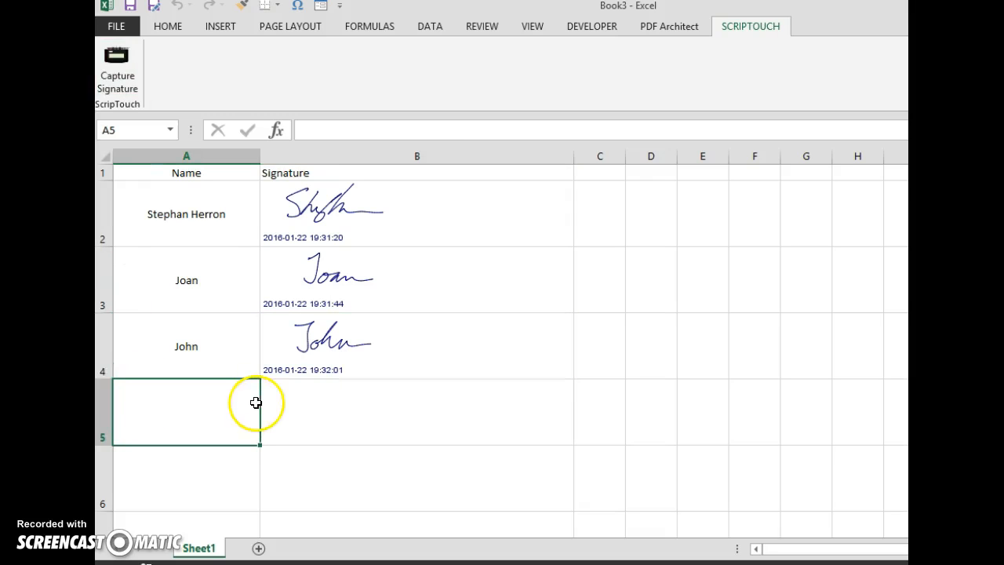
pyautogui.click(287, 403)
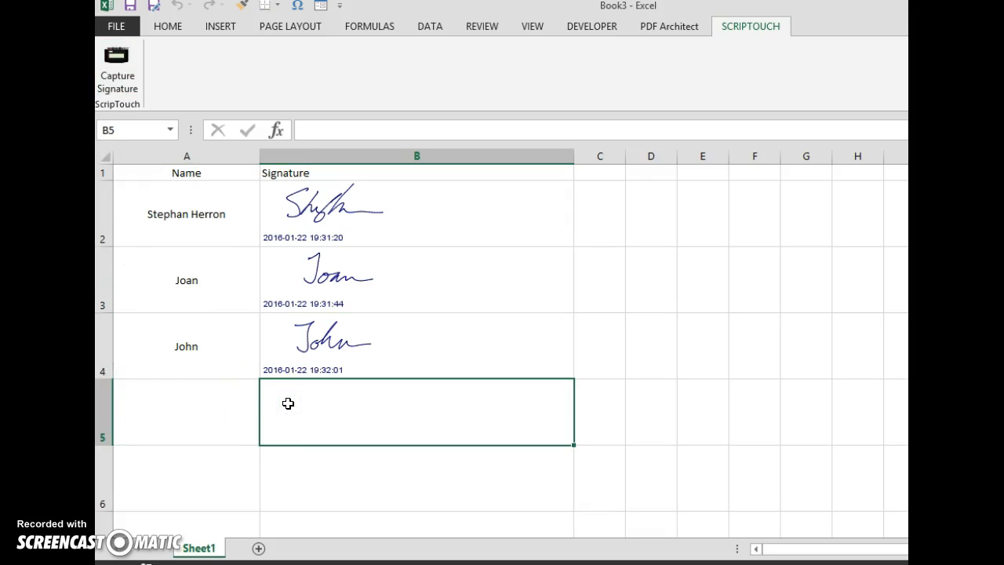
pyautogui.click(117, 62)
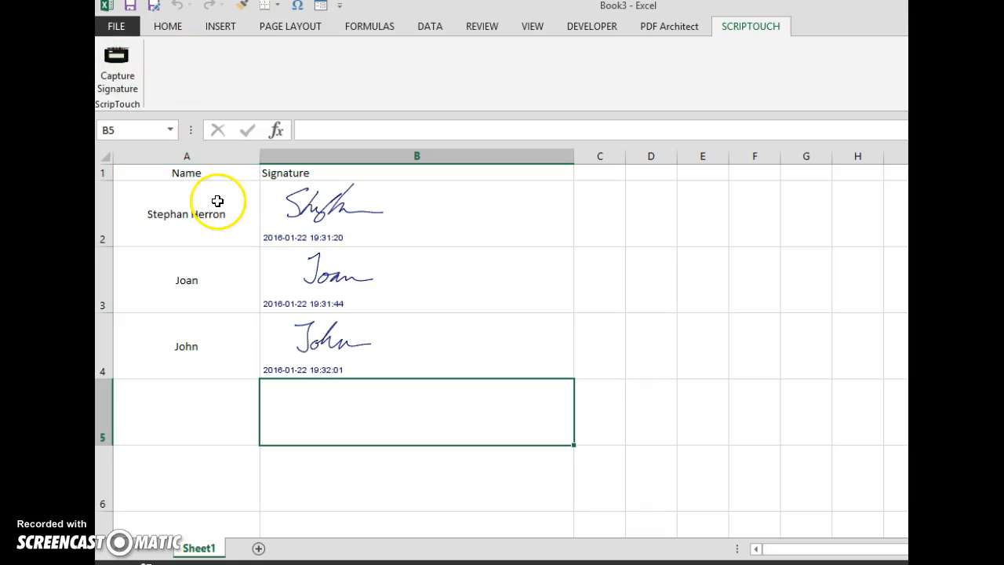